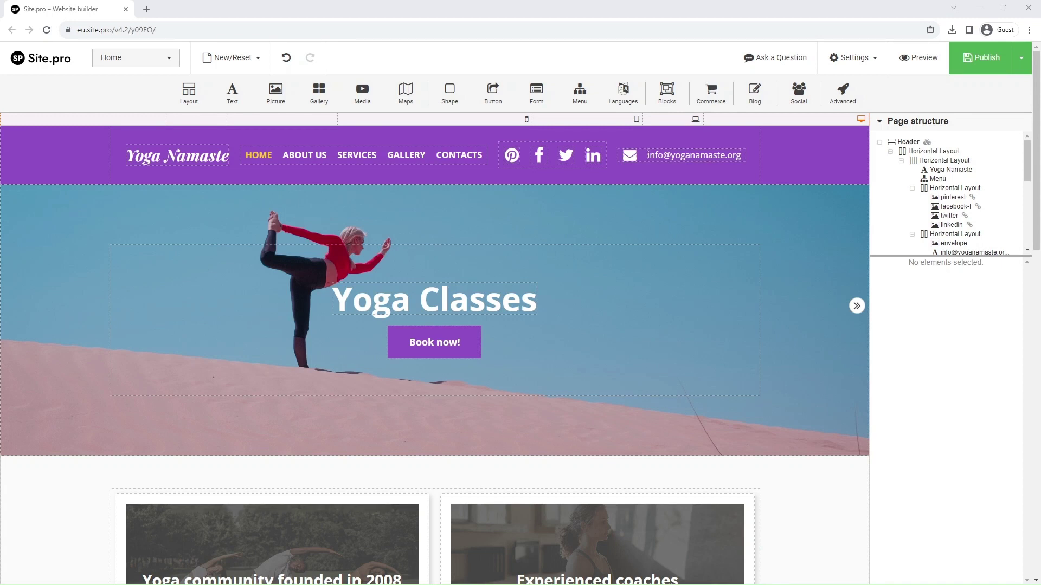
# Step: Turn off the Max width limit on the header's Horizontal Layout so it spans the full page
pyautogui.click(369, 175)
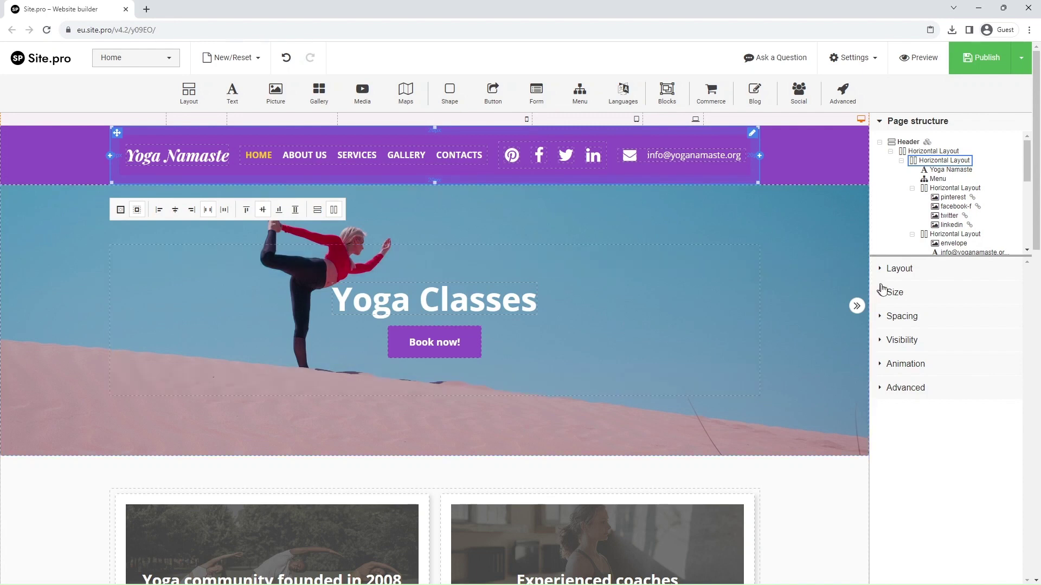
pyautogui.click(894, 293)
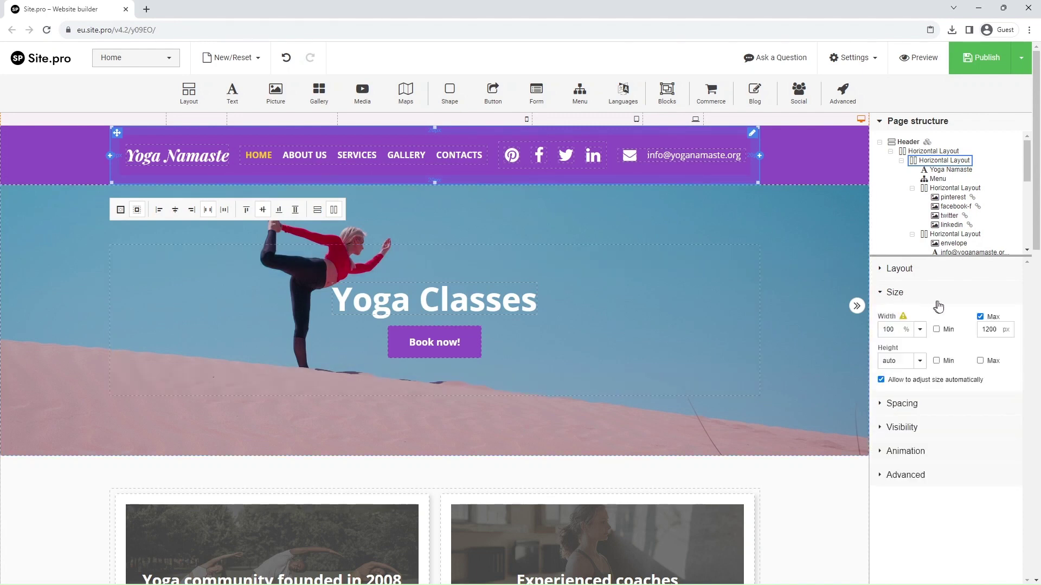
pyautogui.click(979, 317)
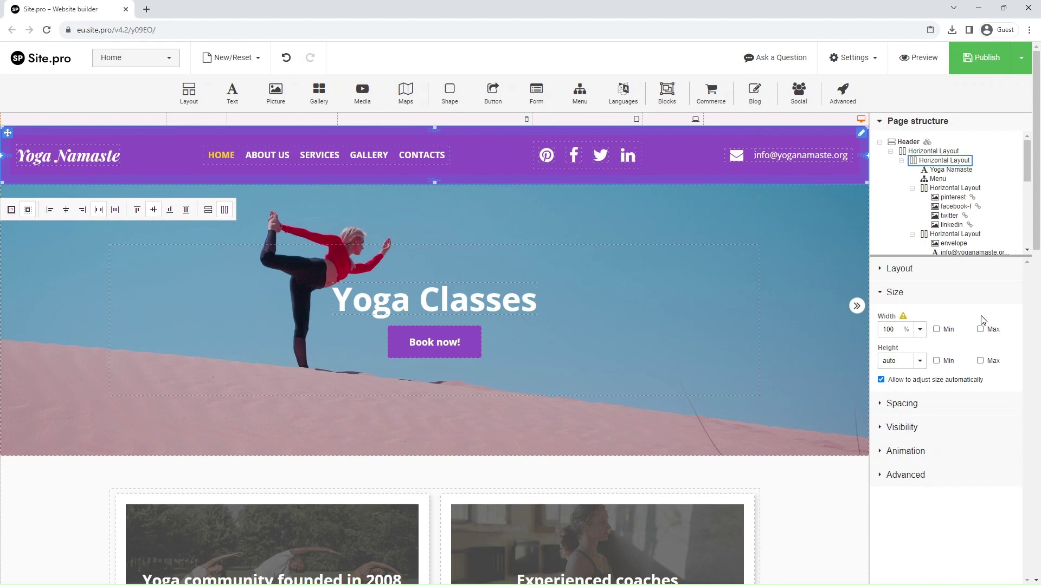
# Step: Delete the 'Yoga Namaste' title text from the header
pyautogui.click(895, 294)
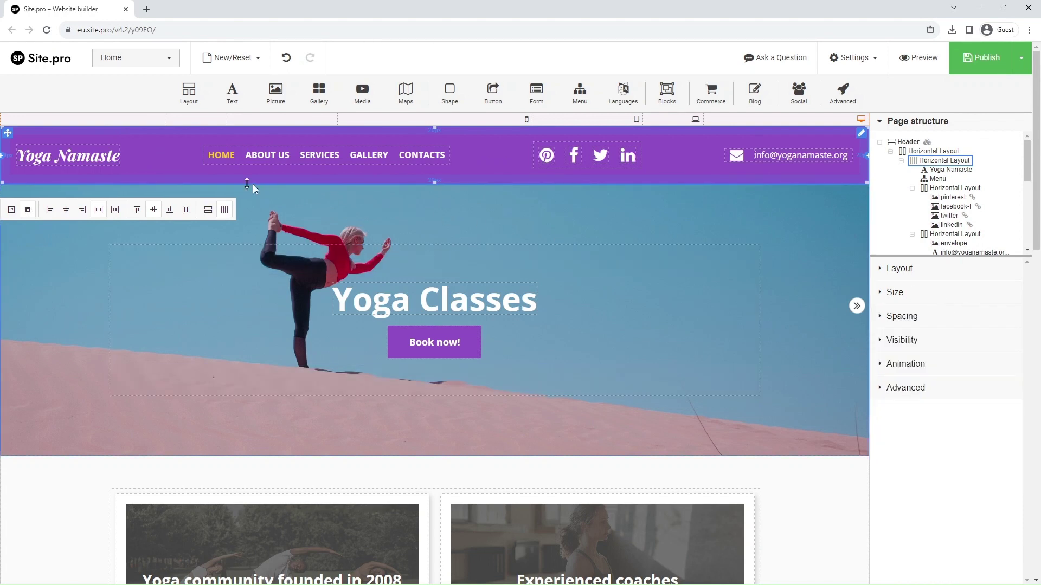
pyautogui.click(82, 158)
pyautogui.rightClick(82, 158)
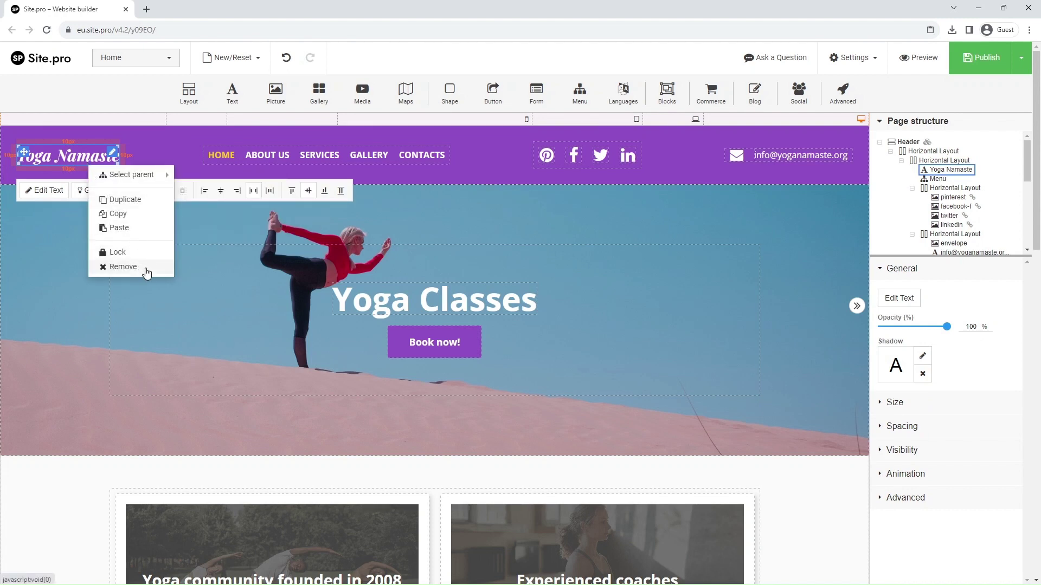
pyautogui.click(123, 267)
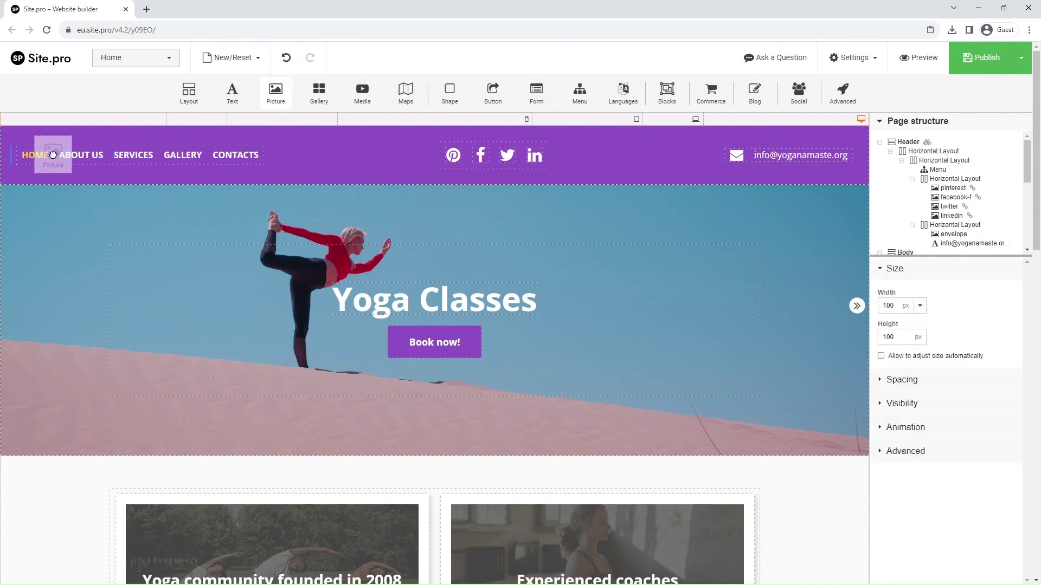
# Step: Add a plain Picture at the header's left end showing the NamasteLogo image
pyautogui.moveTo(275, 92); pyautogui.dragTo(53, 159)
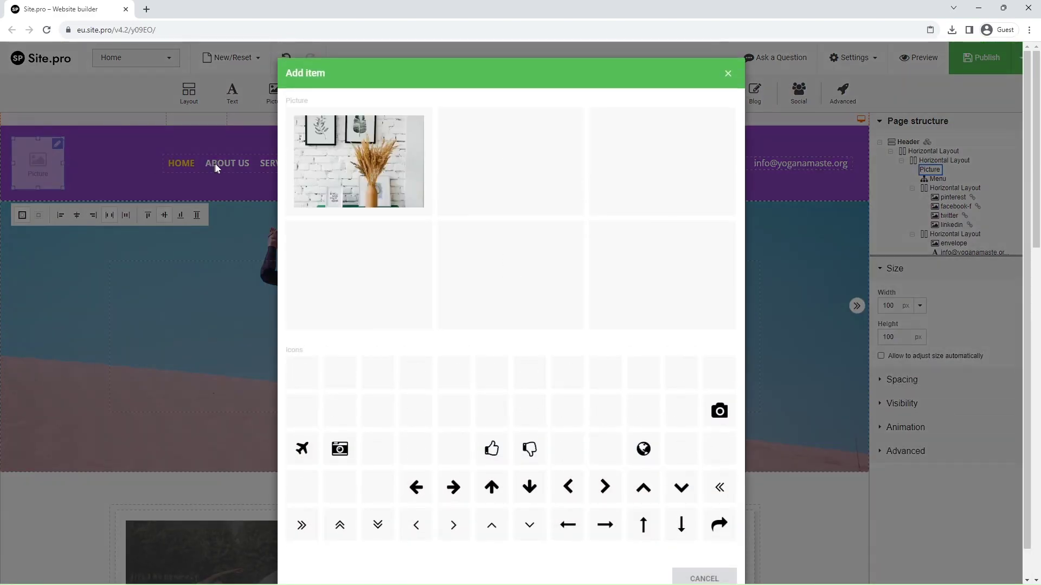
pyautogui.click(369, 183)
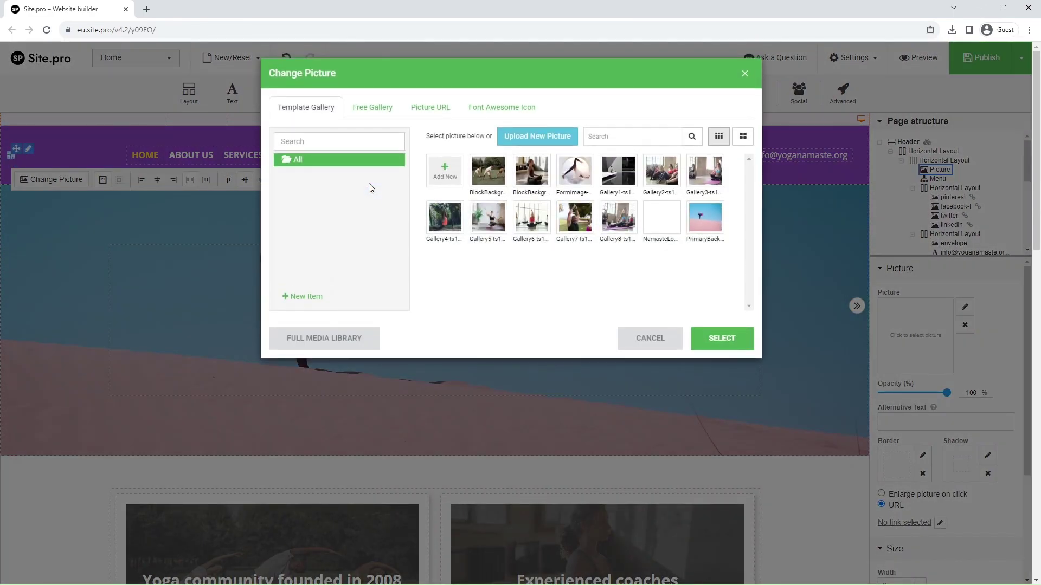
pyautogui.click(662, 220)
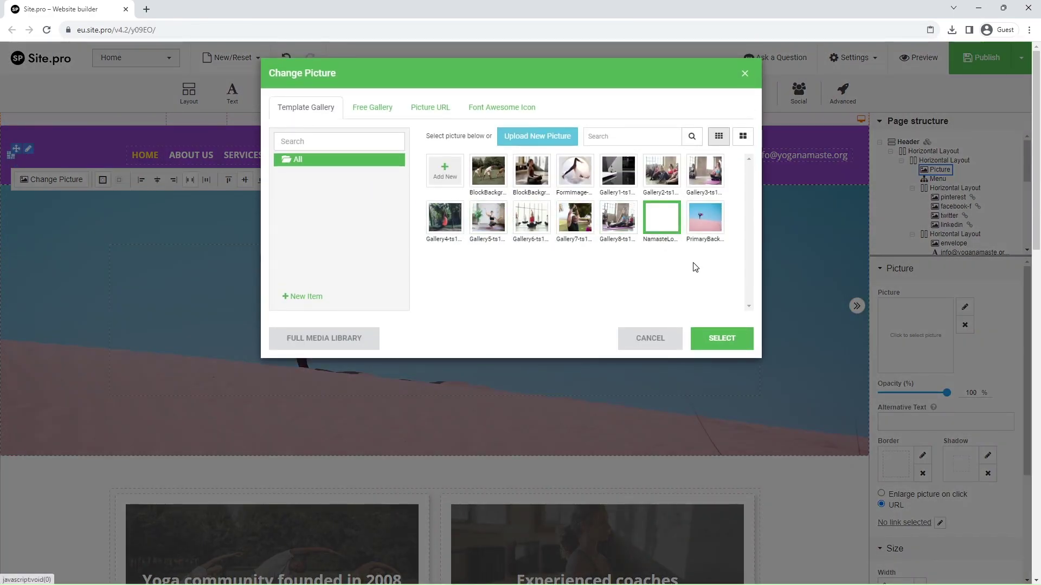
pyautogui.click(722, 338)
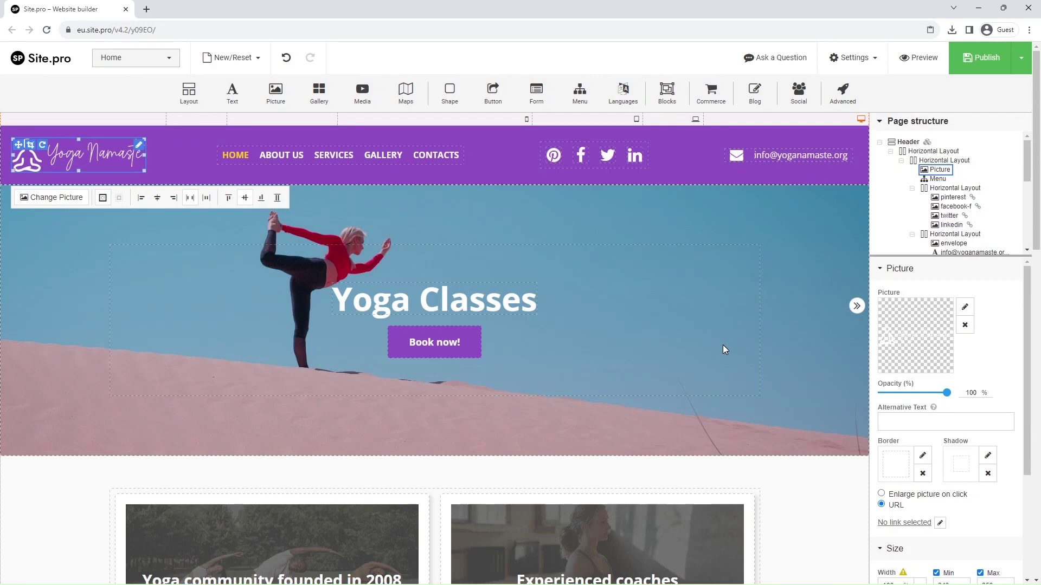
# Step: Replace the header's Pinterest icon with the Font Awesome Instagram icon
pyautogui.click(553, 159)
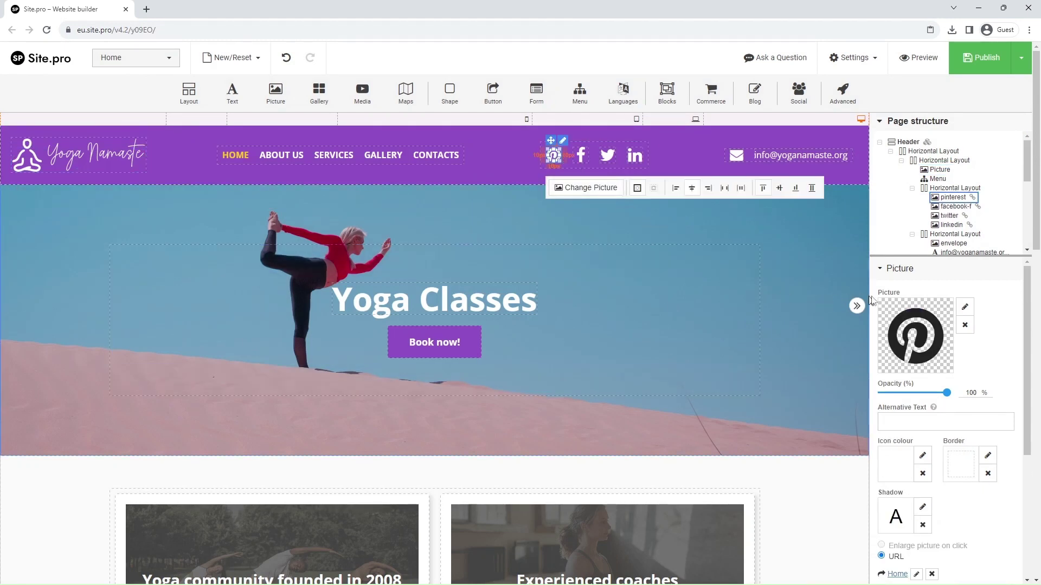
pyautogui.click(964, 308)
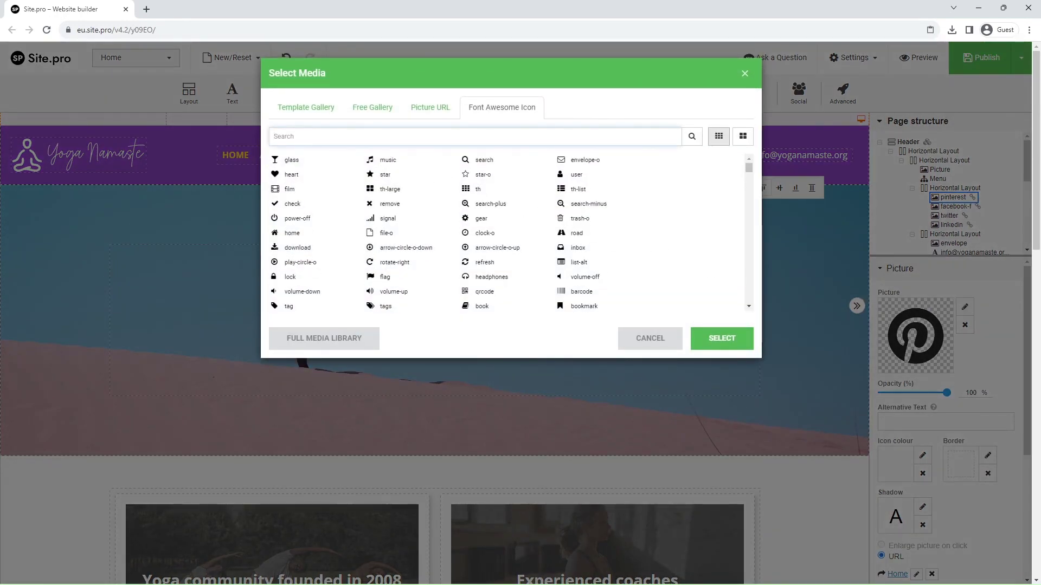
pyautogui.write('ins')
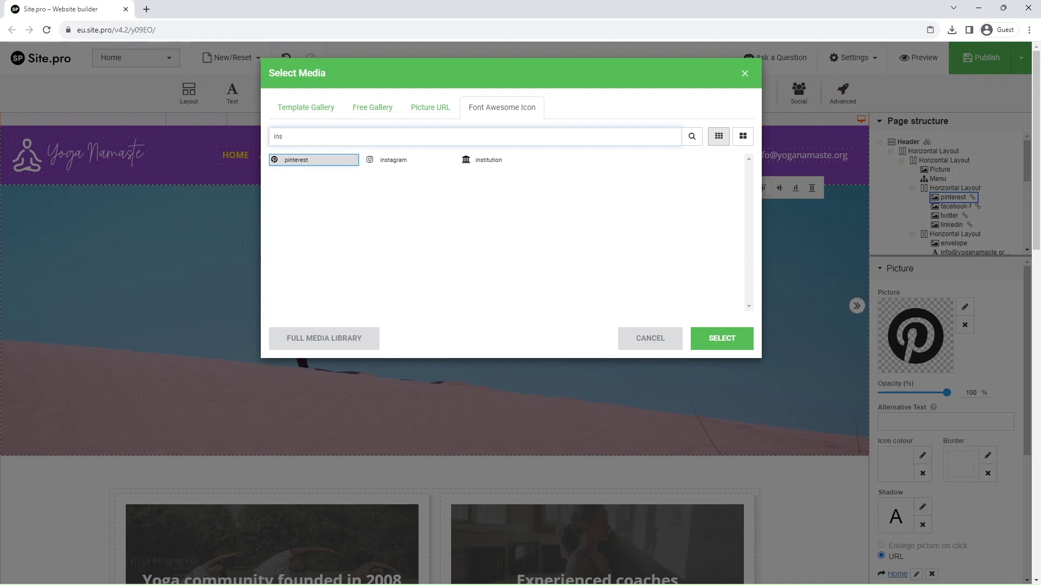
pyautogui.click(393, 160)
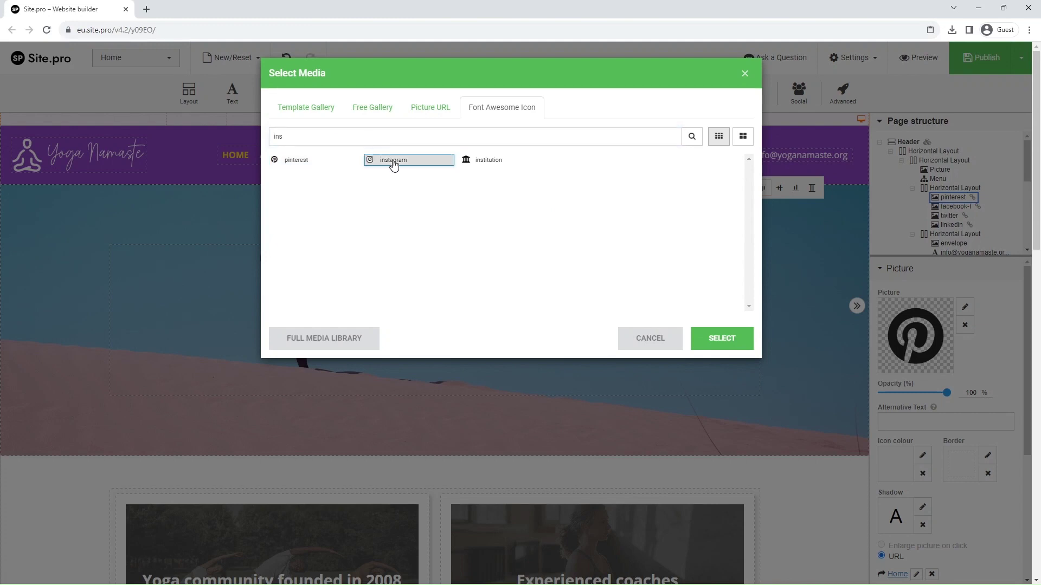
pyautogui.click(721, 339)
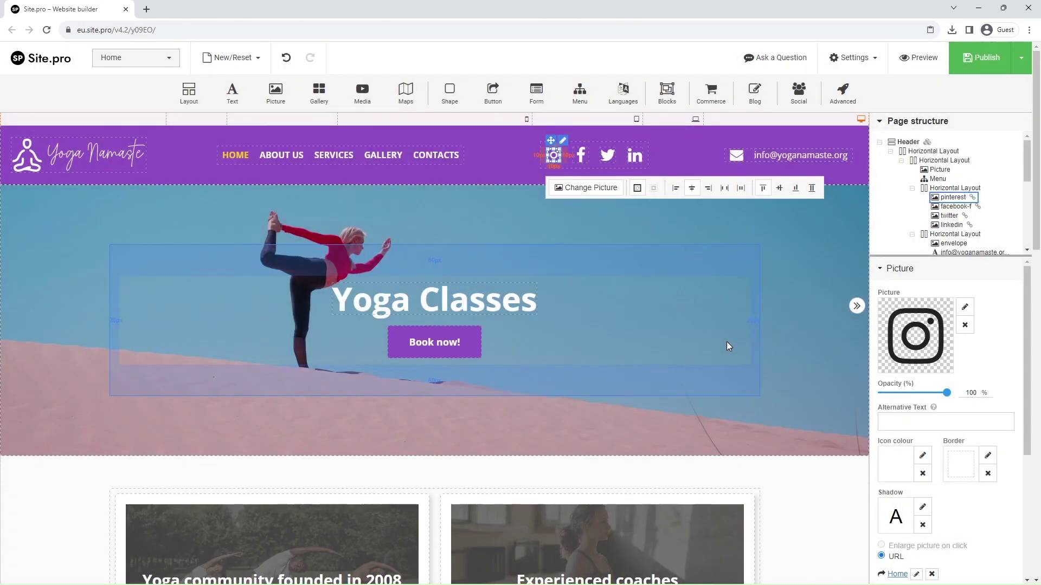
# Step: Remove the LinkedIn icon from the header
pyautogui.click(633, 151)
pyautogui.rightClick(636, 156)
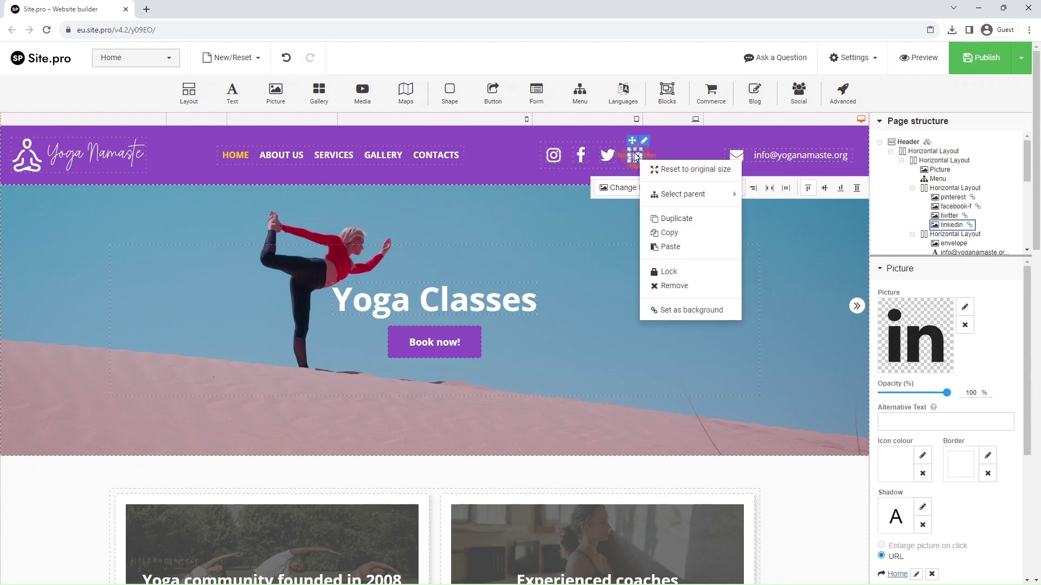
pyautogui.click(674, 286)
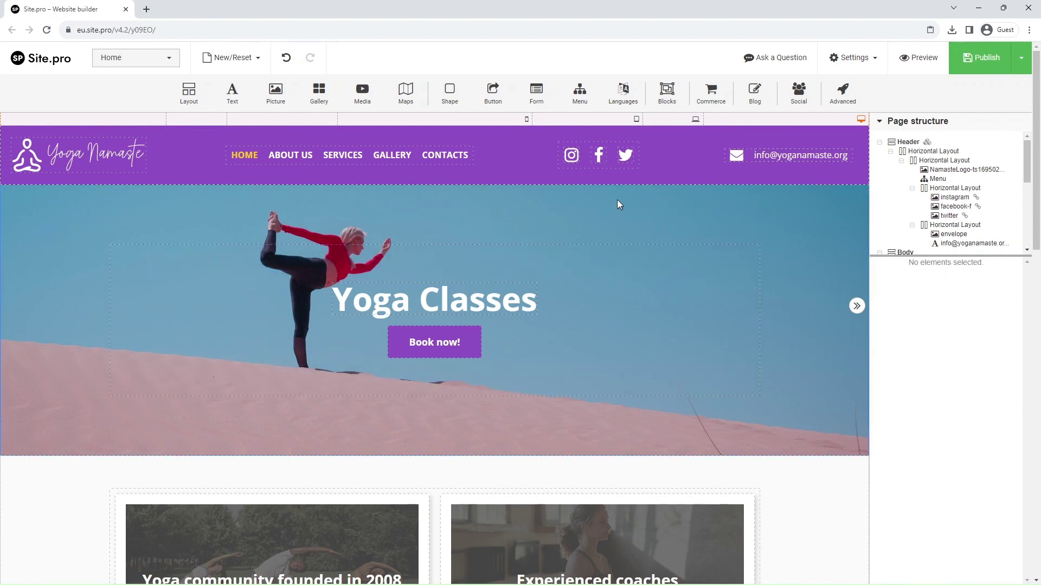
# Step: Copy the Instagram/Facebook/Twitter icon layout and paste it into the footer's Vertical Layout
pyautogui.click(607, 169)
pyautogui.rightClick(608, 168)
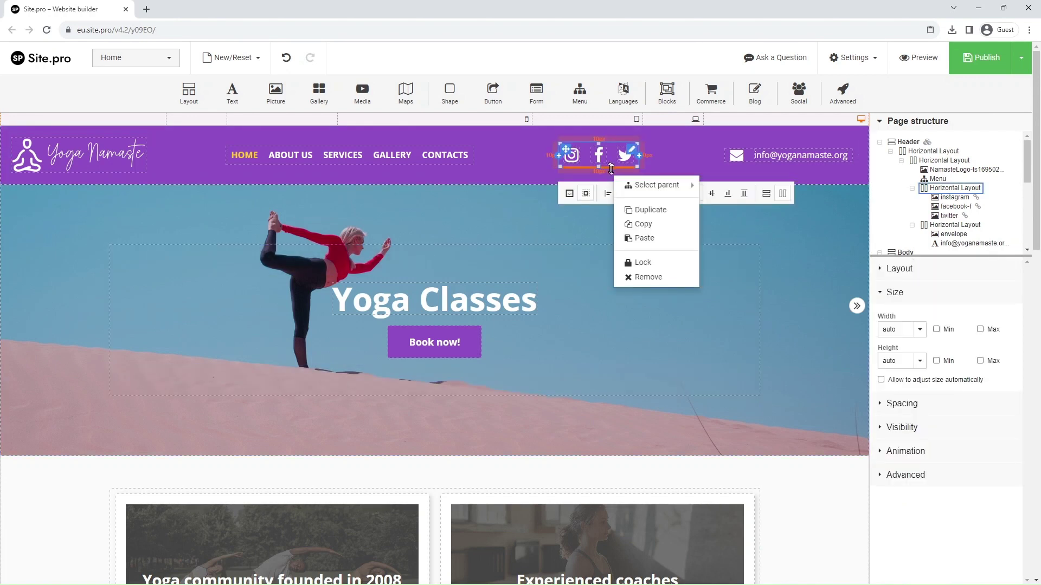
pyautogui.click(644, 223)
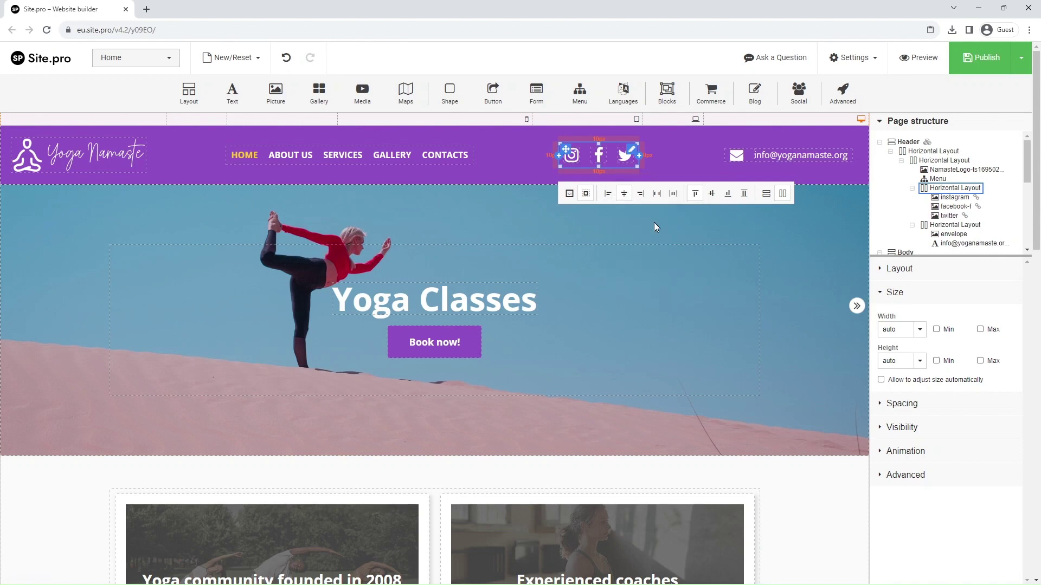
pyautogui.moveTo(1035, 142); pyautogui.dragTo(1036, 406)
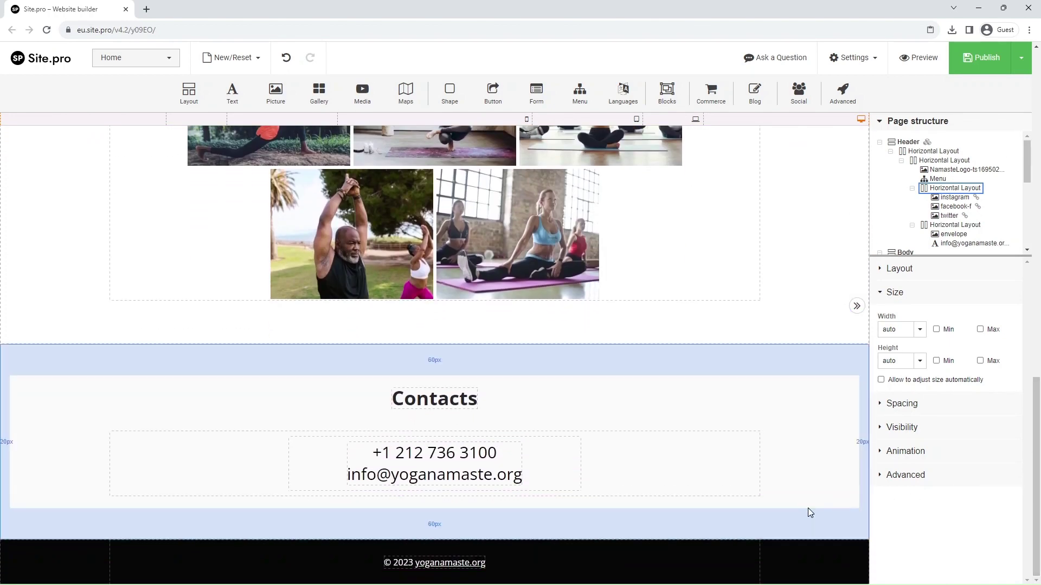
pyautogui.click(627, 565)
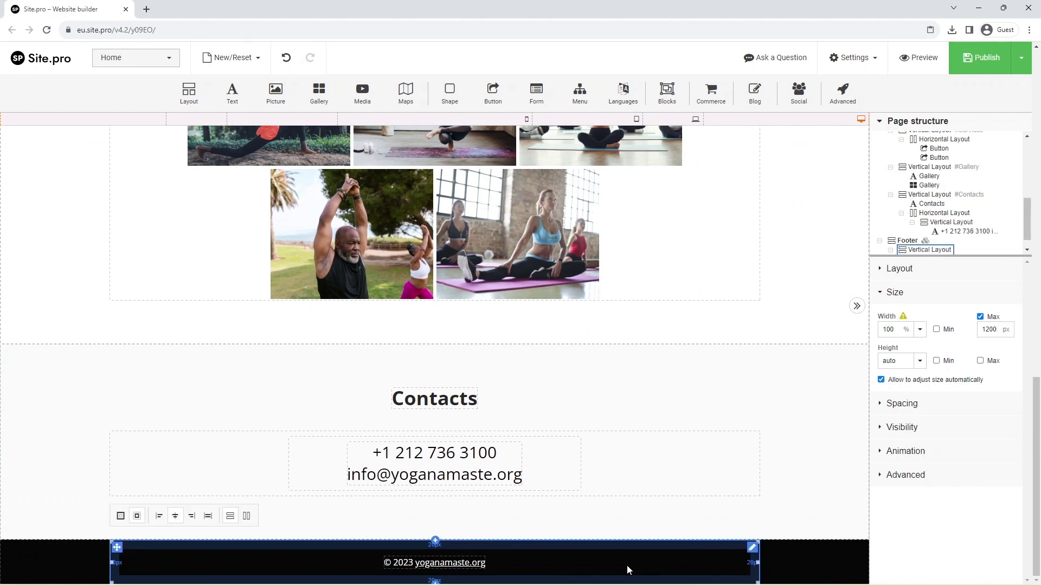
pyautogui.rightClick(627, 565)
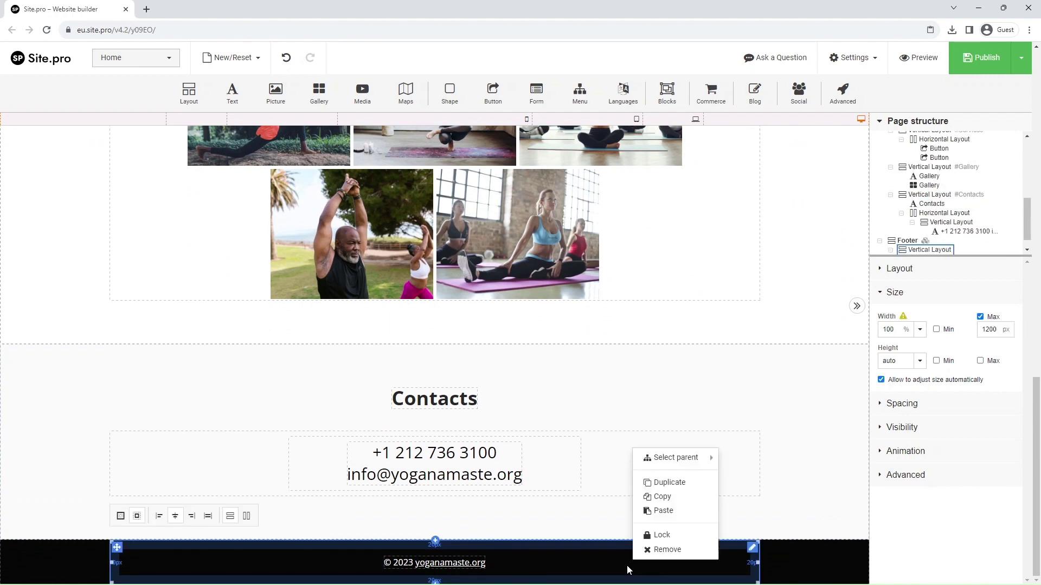
pyautogui.click(664, 511)
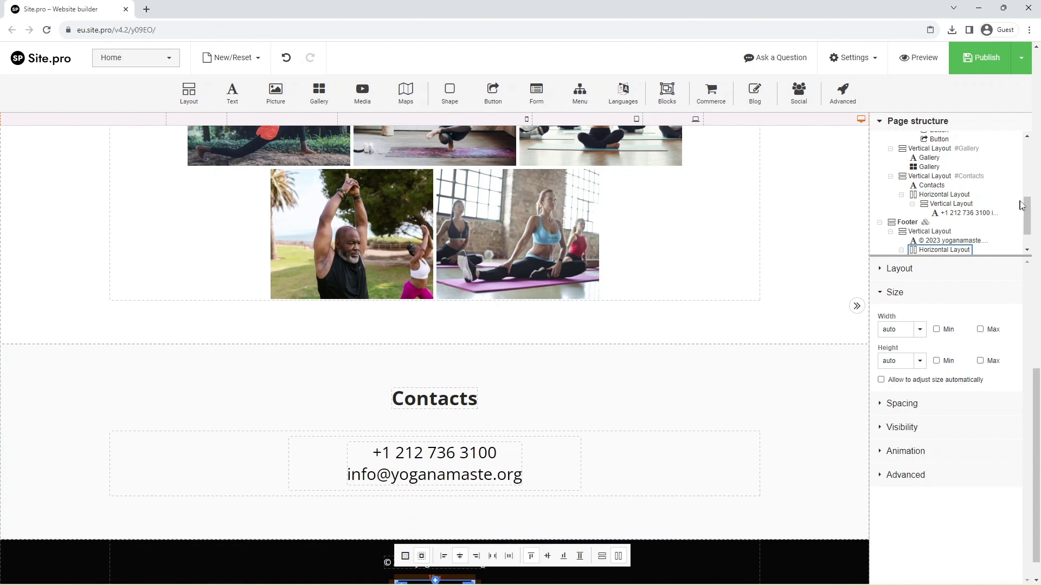
pyautogui.scroll(-1, 1022, 207)
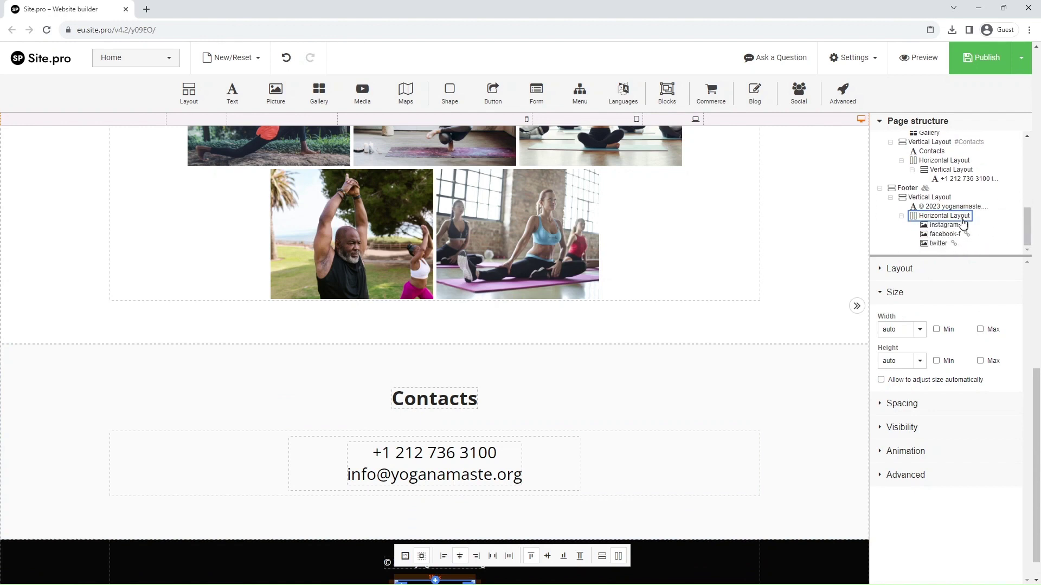
# Step: Move the footer icon row above the © 2023 yoganamaste.org text and show the Publish options
pyautogui.moveTo(947, 217); pyautogui.dragTo(951, 210)
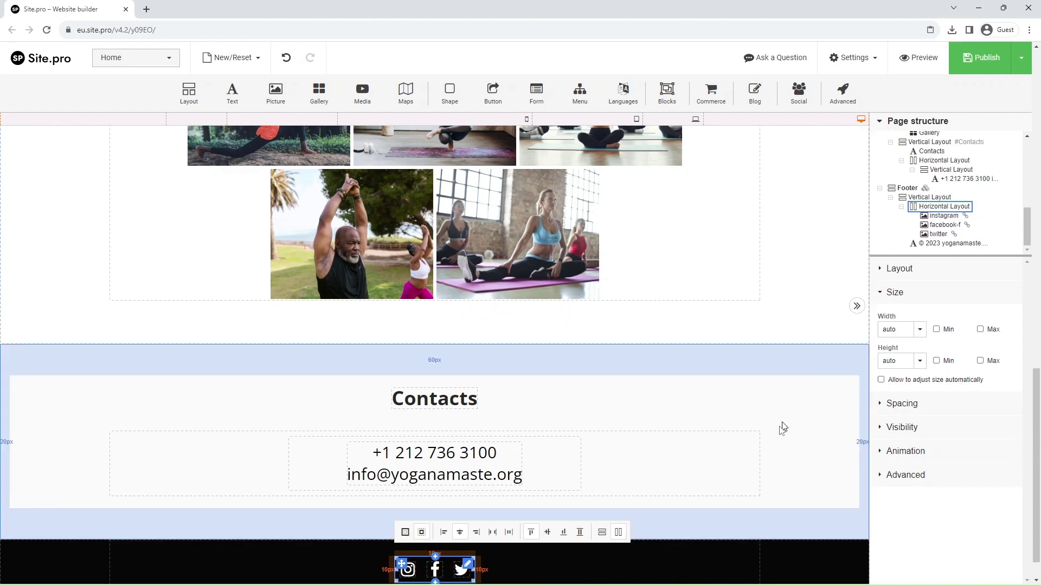
pyautogui.scroll(-1, 764, 453)
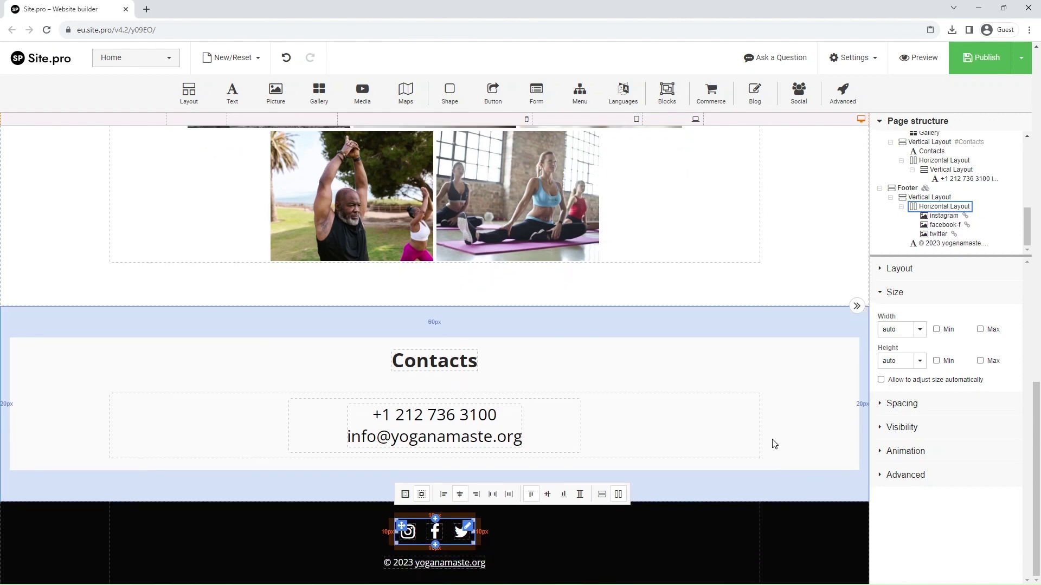
pyautogui.scroll(5, 774, 444)
pyautogui.scroll(5, 799, 357)
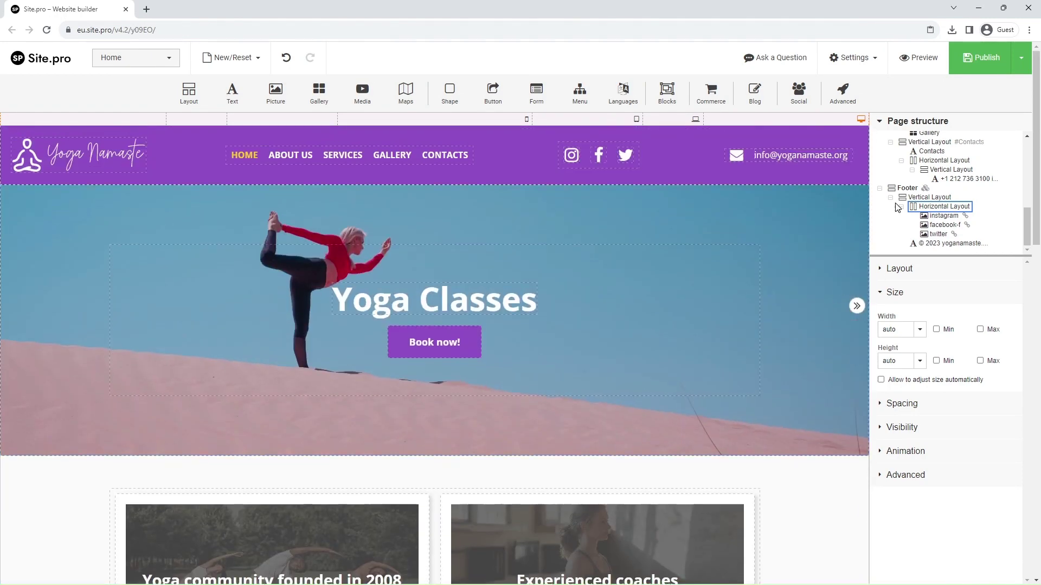
pyautogui.click(979, 59)
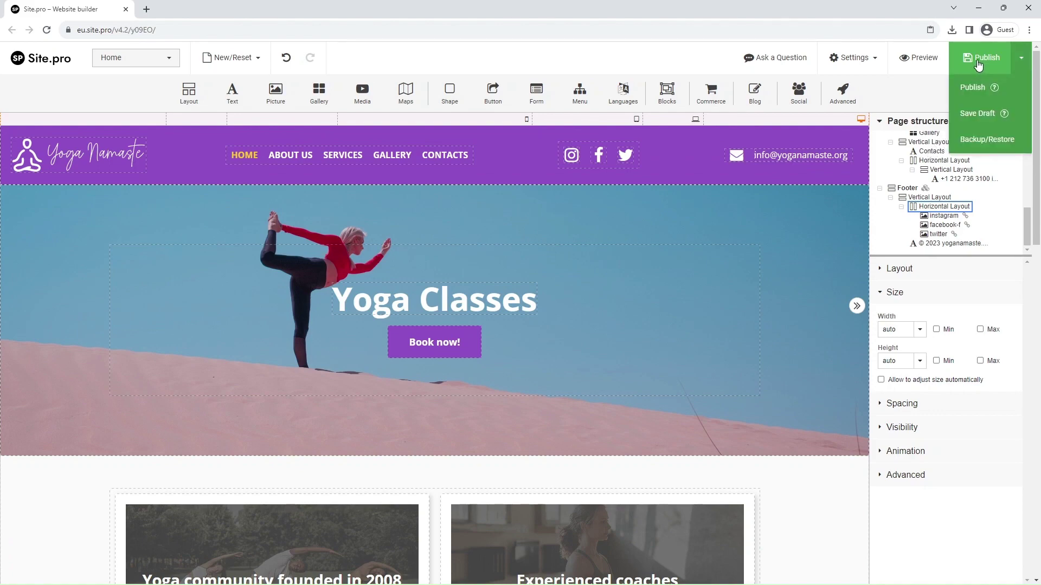